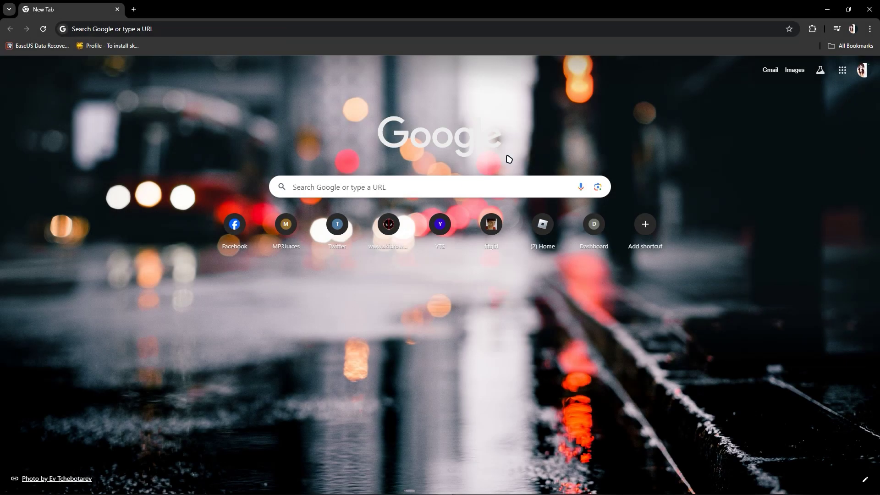
Search Google for xenon from the address bar
left_click(425, 30)
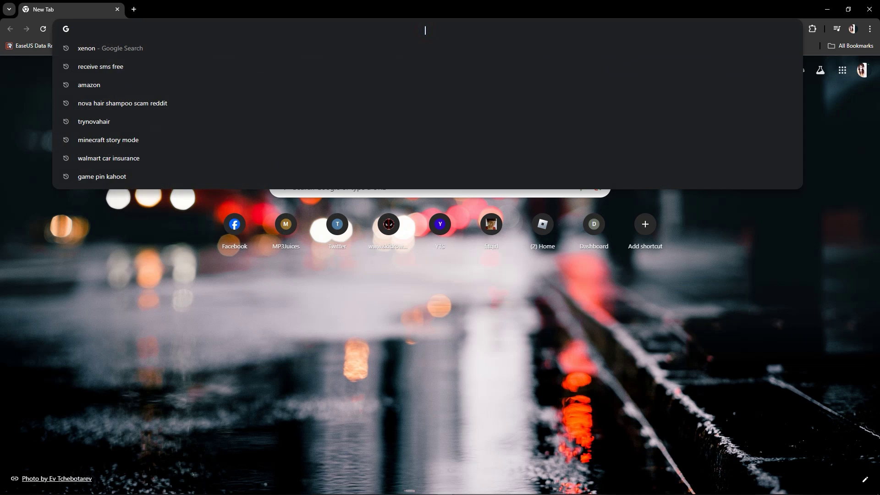
type("xenon")
key("Return")
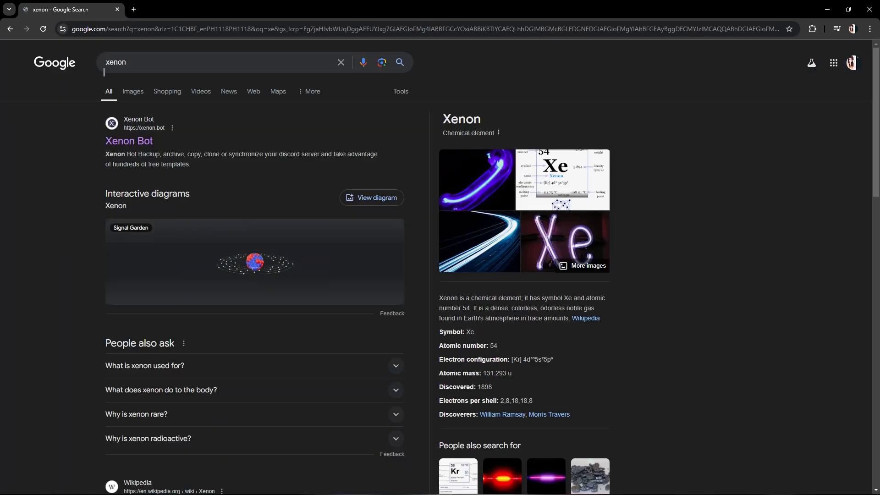
Start the Xenon invite and find its server list empty
left_click(138, 141)
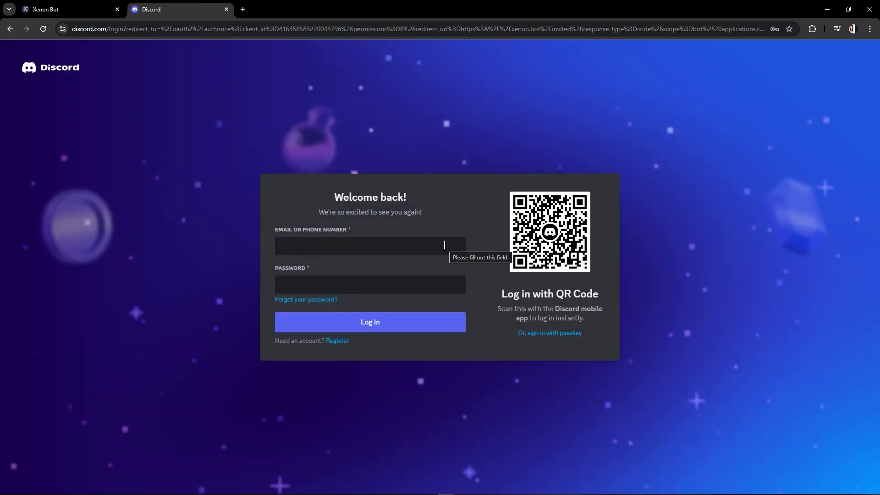
left_click(459, 333)
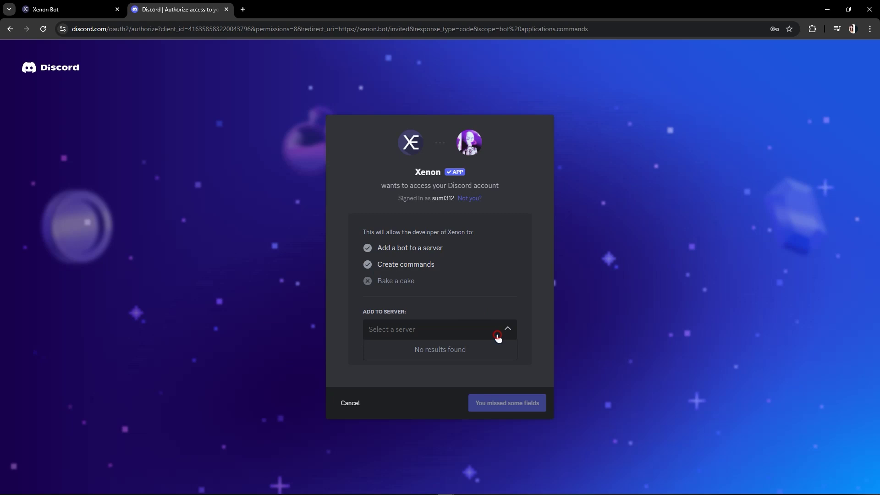
left_click(497, 362)
left_click(479, 334)
left_click(408, 283)
mouse_move(811, 489)
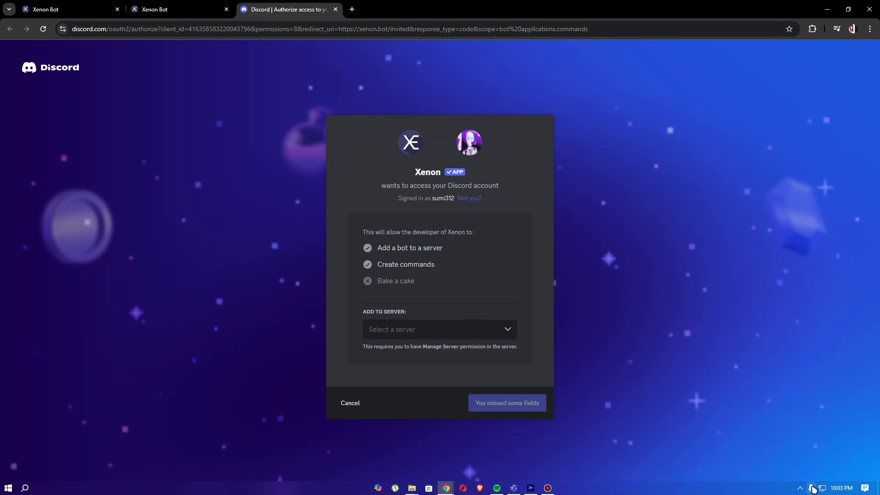
left_click(800, 487)
left_click(836, 454)
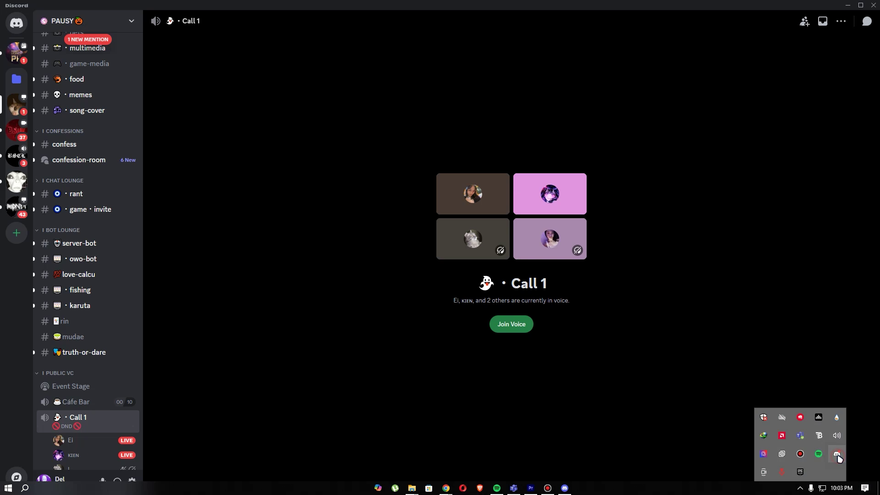
left_click(17, 237)
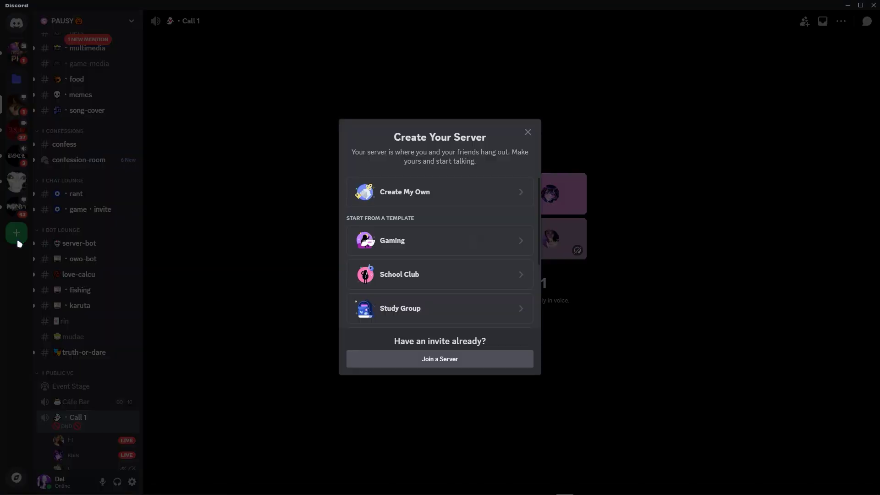
left_click(441, 204)
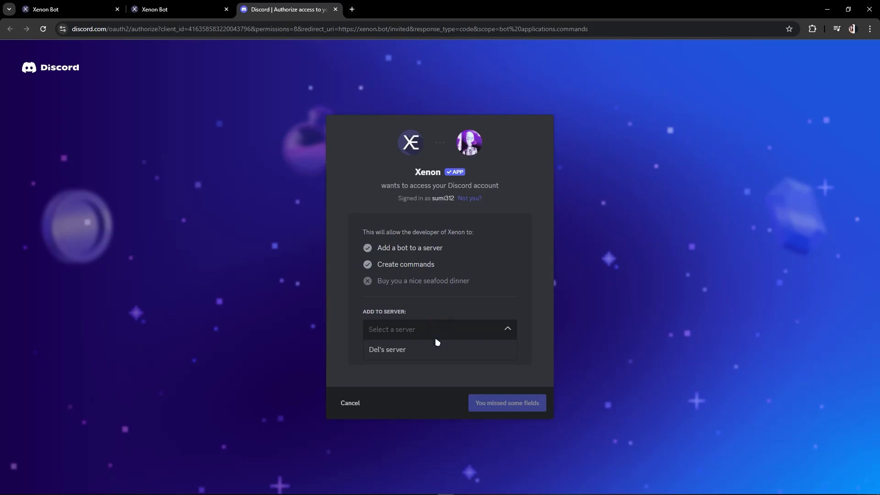
left_click(436, 348)
left_click(528, 406)
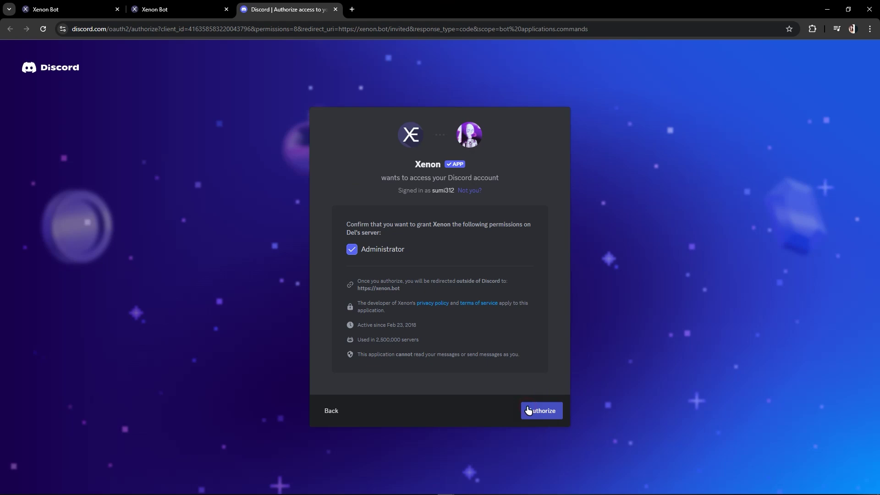
left_click(543, 416)
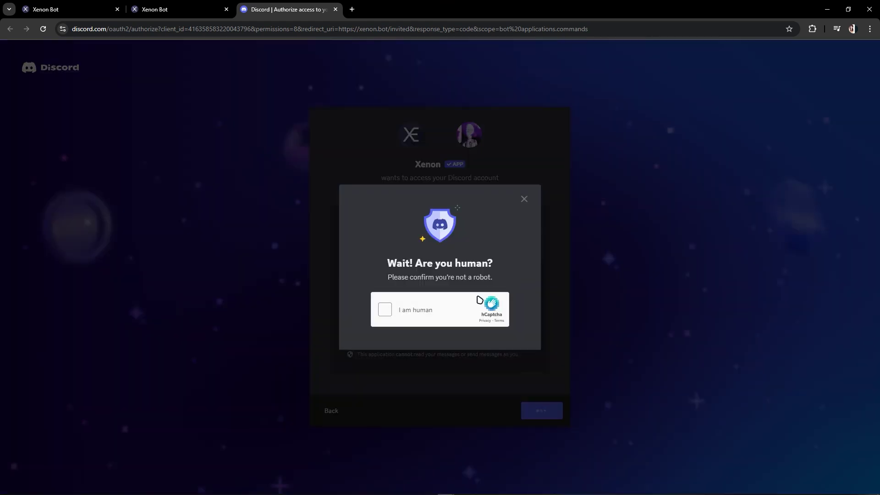
left_click(408, 309)
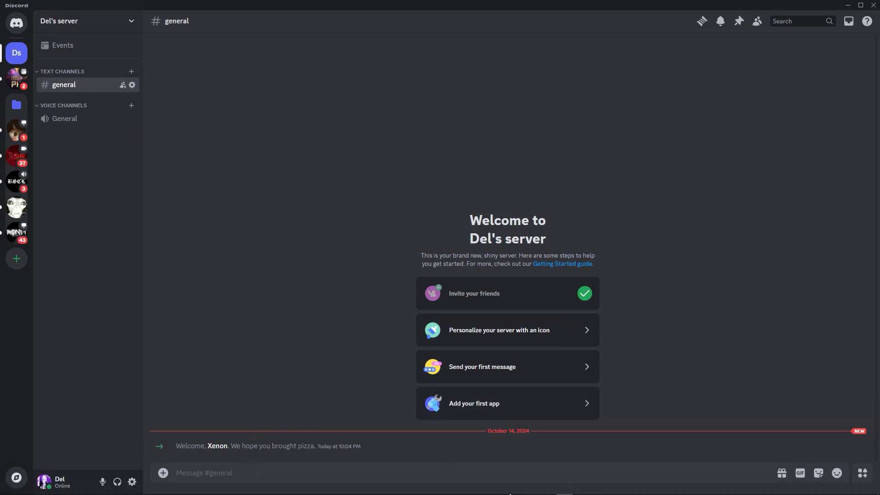
Tidy the extra Xenon tabs and go to the Templates list
mouse_move(445, 488)
left_click(447, 466)
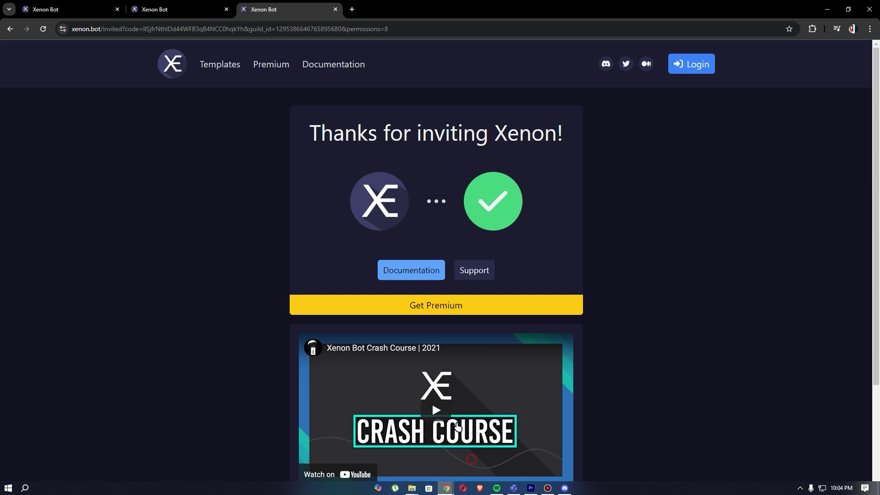
scroll(444, 257, "down", 1)
scroll(437, 230, "up", 1)
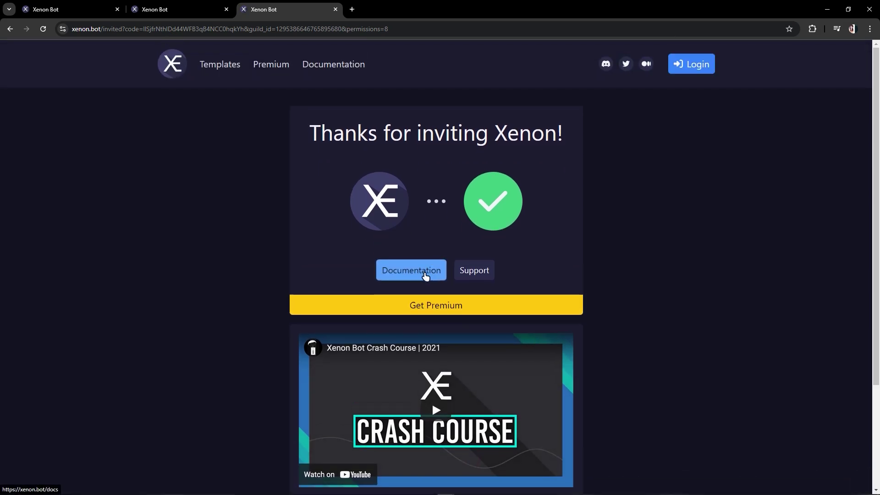
left_click(226, 9)
left_click(226, 9)
left_click(230, 66)
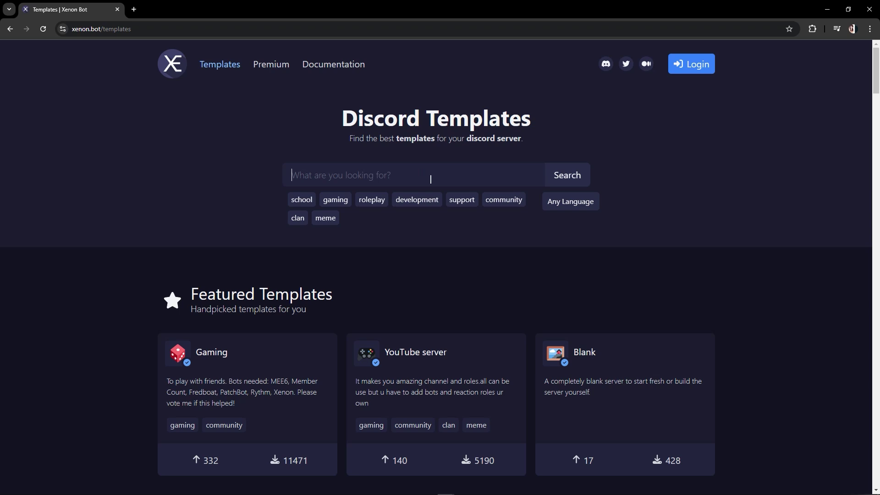
scroll(417, 267, "down", 3)
scroll(468, 269, "down", 2)
scroll(434, 270, "up", 5)
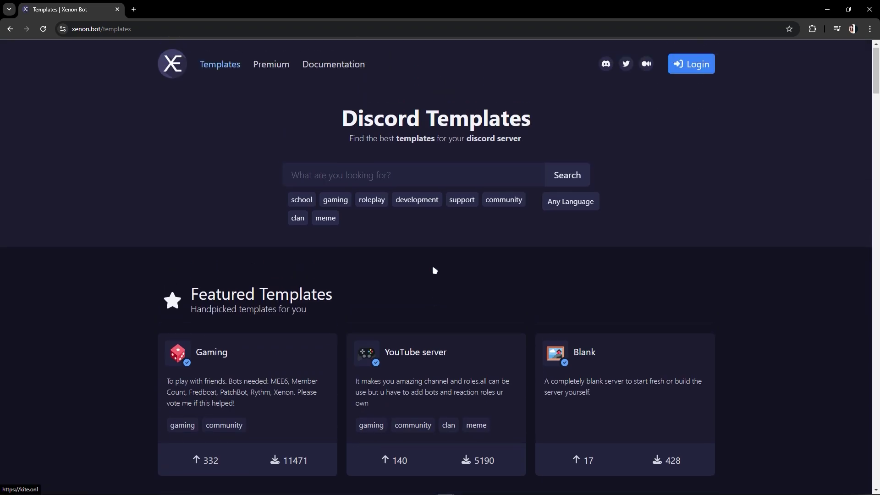
Search the templates for nuke and move to page 2 of the results
left_click(392, 169)
type("nuke")
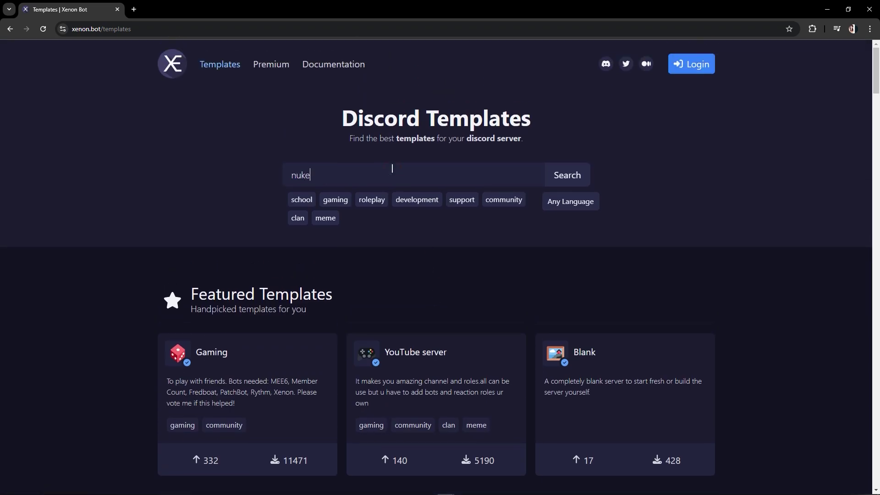
key("Return")
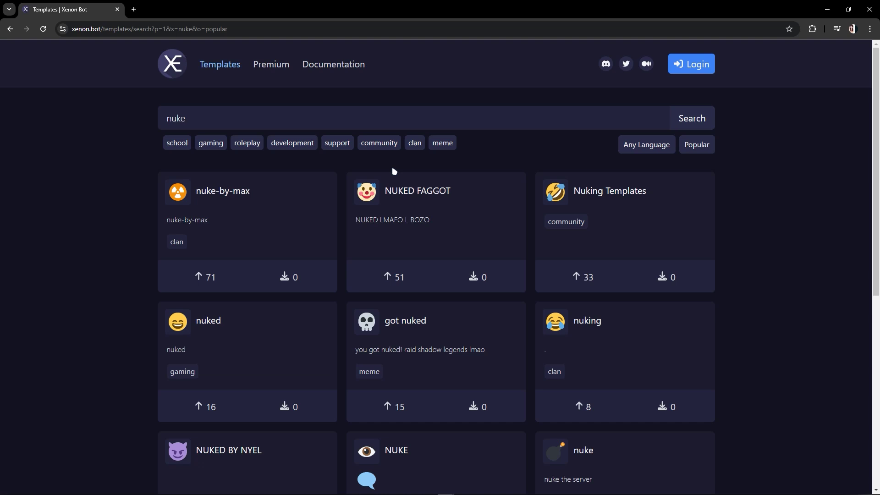
scroll(653, 186, "down", 3)
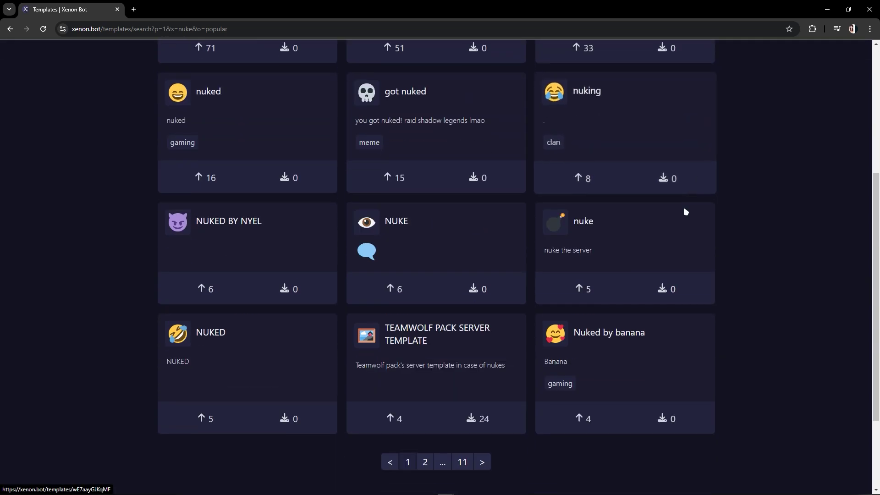
scroll(688, 303, "up", 1)
scroll(686, 305, "up", 1)
scroll(585, 236, "down", 4)
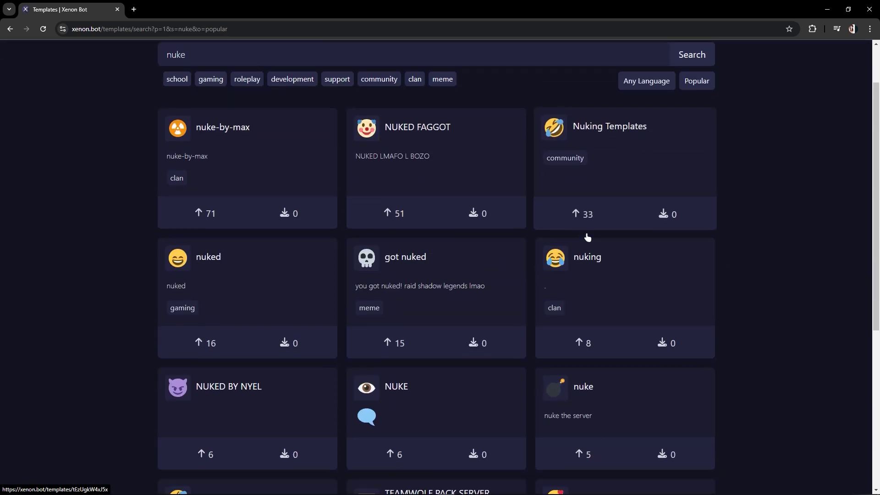
left_click(424, 371)
scroll(454, 303, "down", 2)
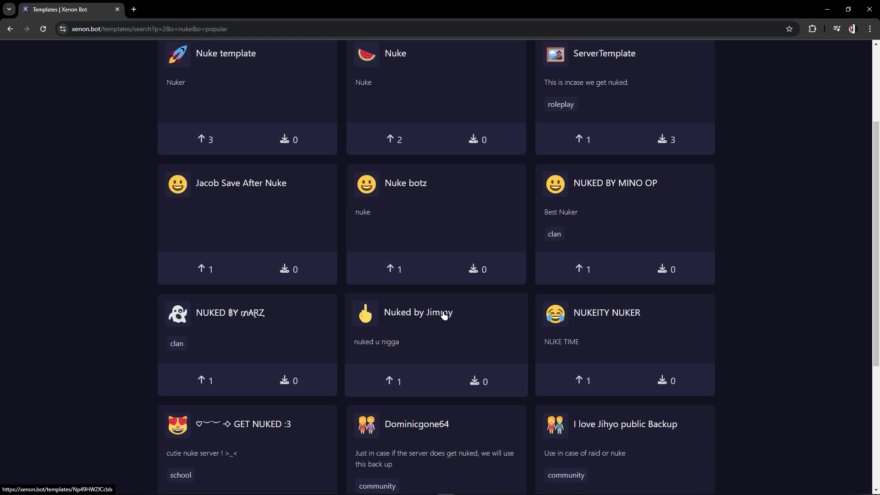
scroll(640, 222, "down", 2)
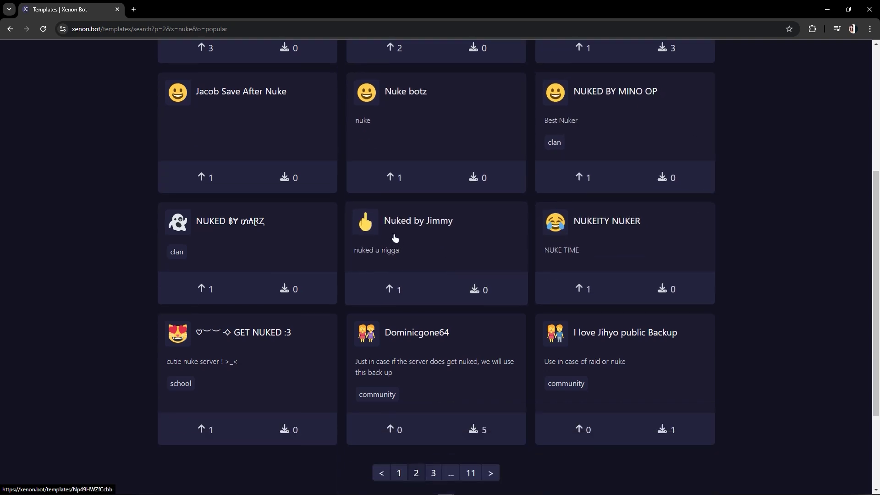
Send the Nuked by Jimmy /template load command to Discord via Add to Discord
left_click(481, 245)
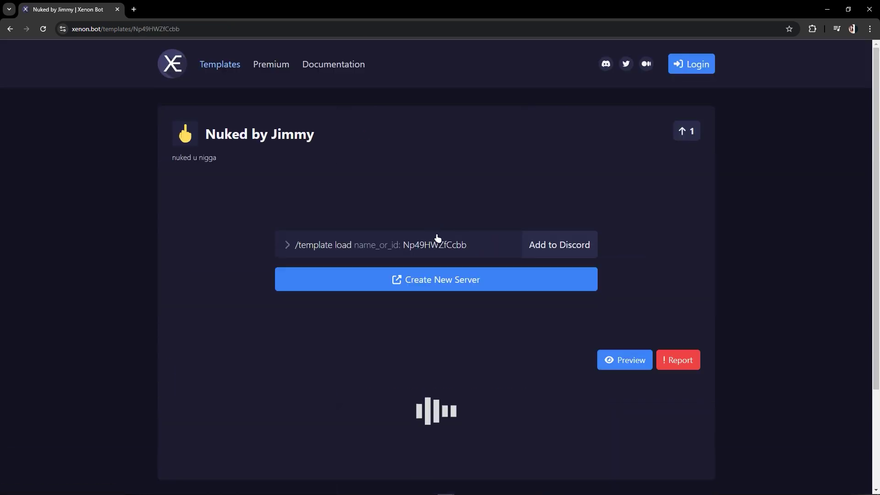
scroll(445, 263, "down", 1)
scroll(445, 263, "down", 1)
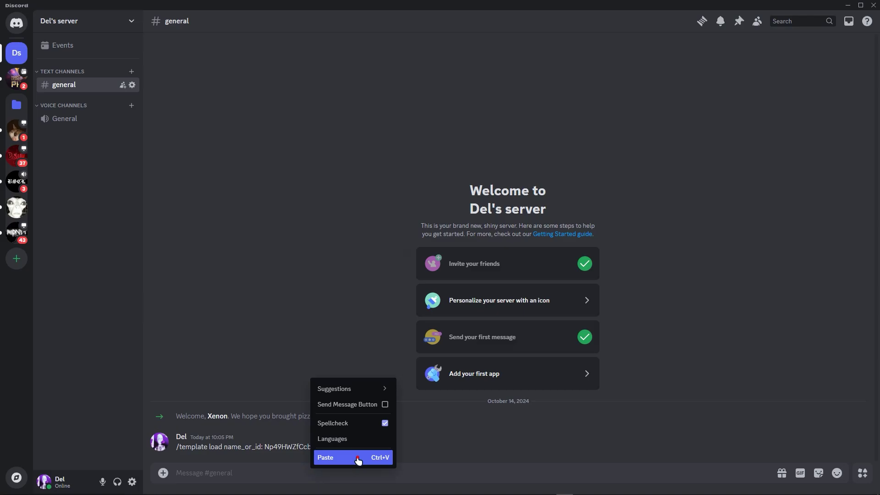
left_click(358, 455)
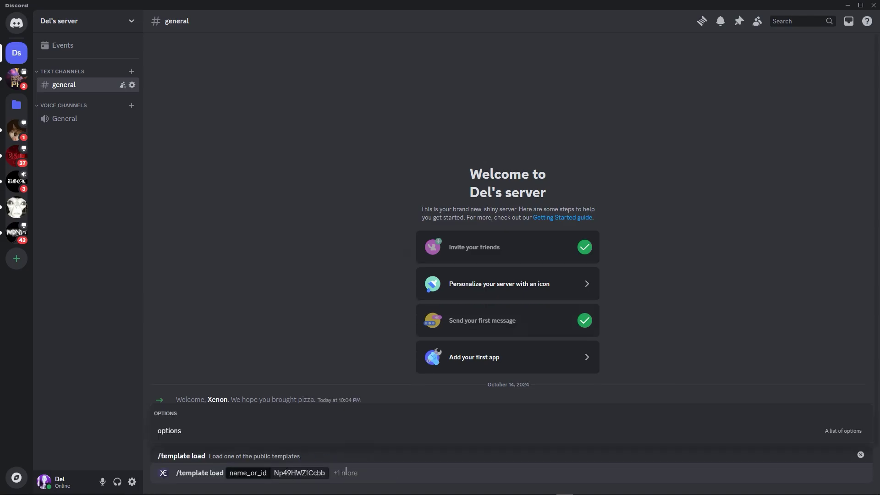
Run /template load Np49HWZfCcbb and choose Continue on Xenon's warning
key("Return")
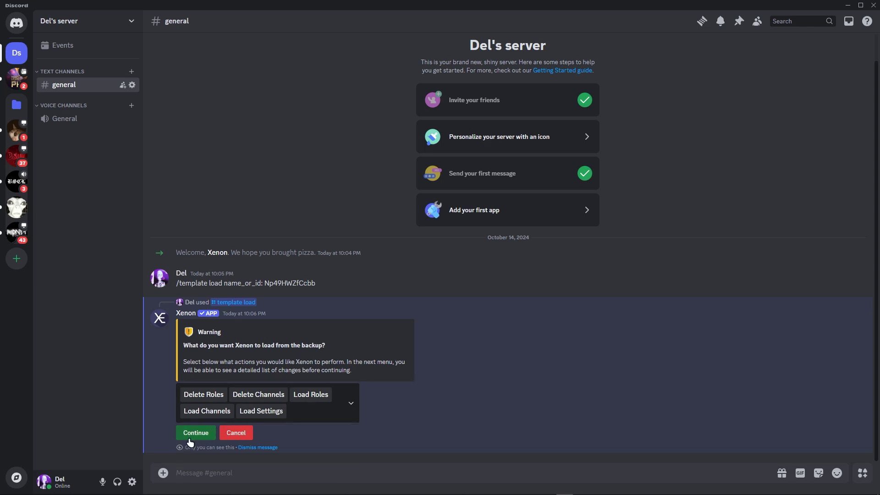
left_click(207, 437)
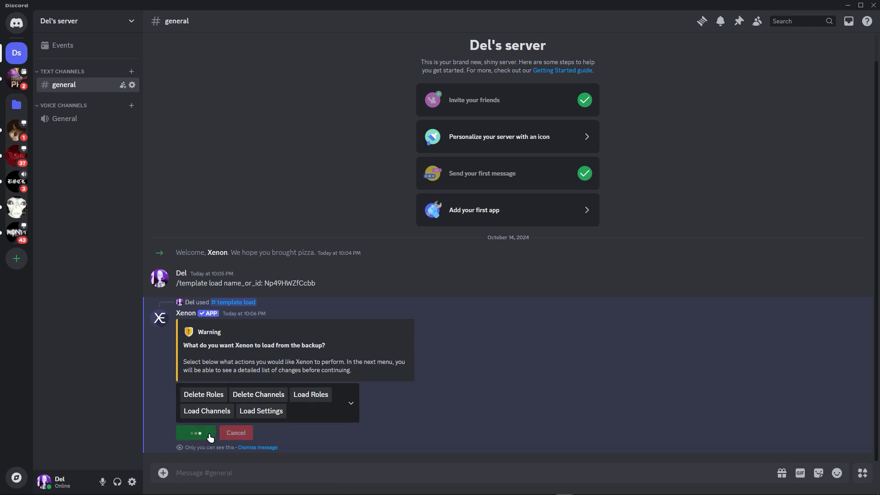